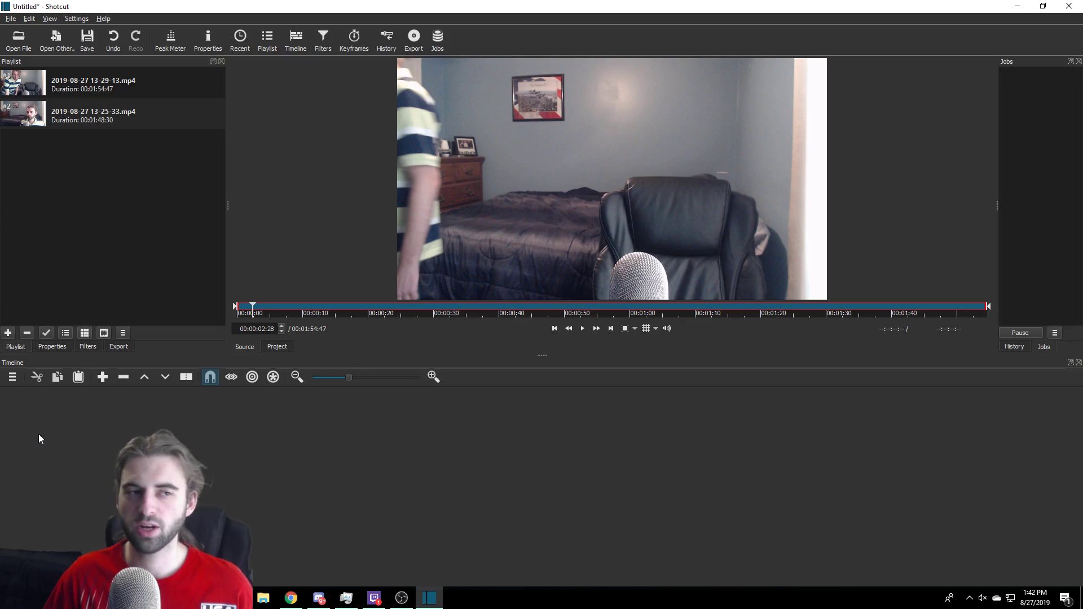
Add two video tracks to the empty timeline
right_click(41, 418)
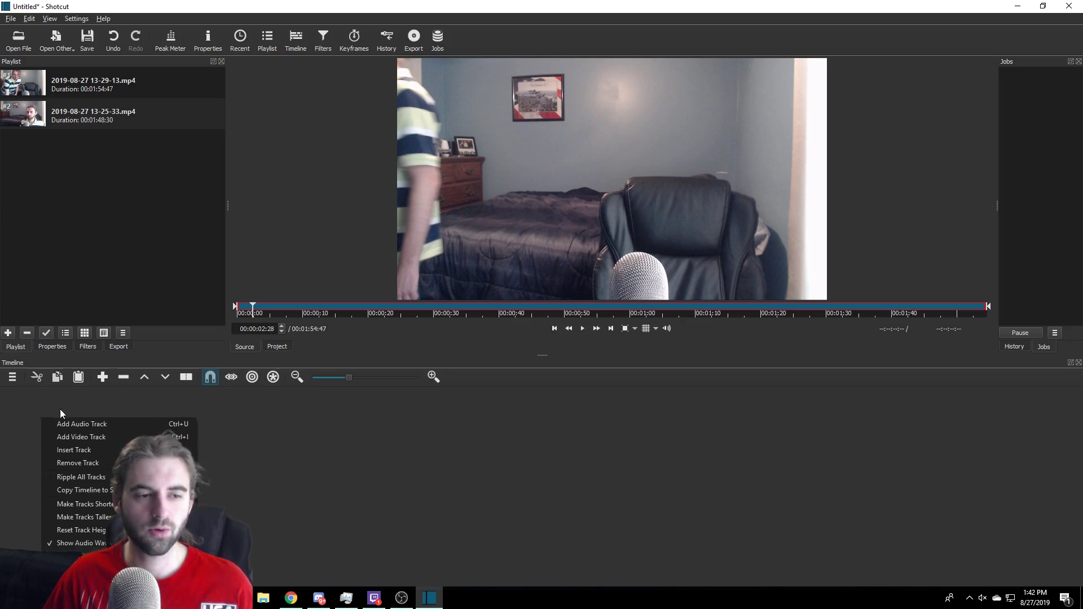
click(213, 415)
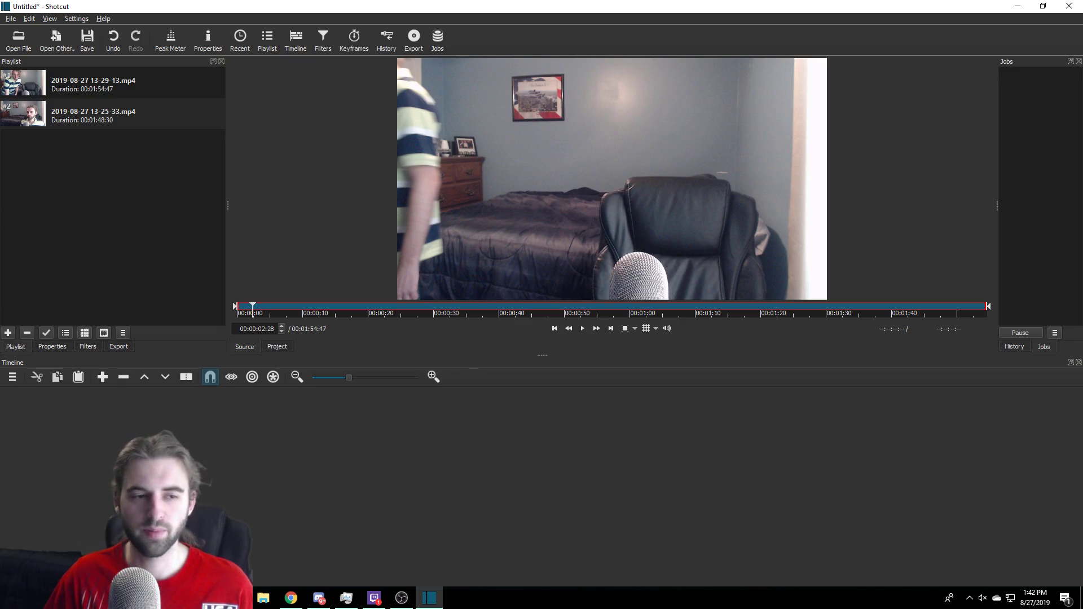
right_click(44, 422)
click(106, 443)
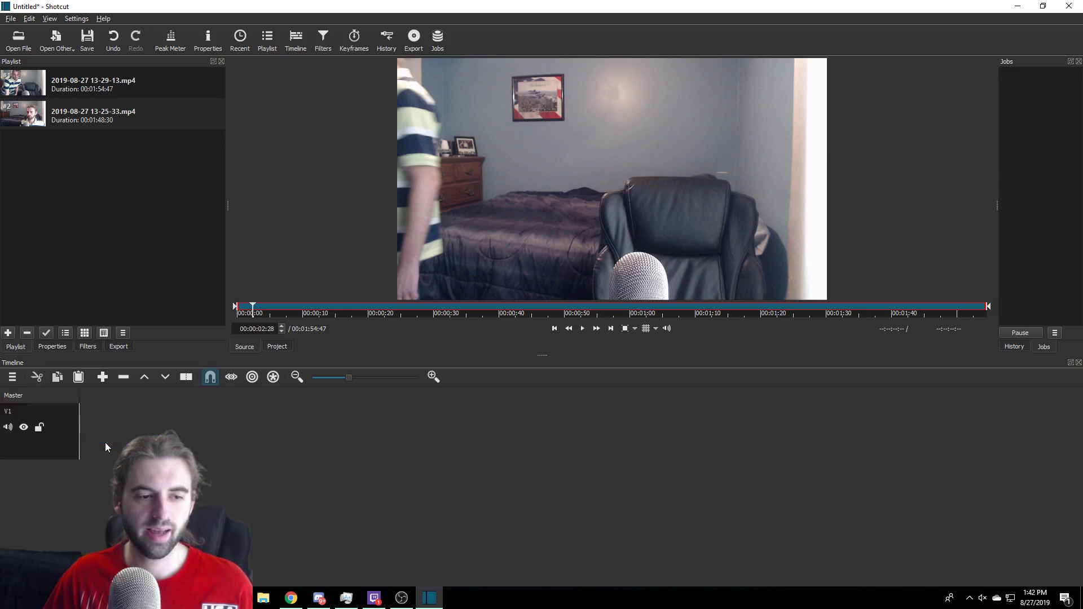
right_click(56, 450)
click(113, 449)
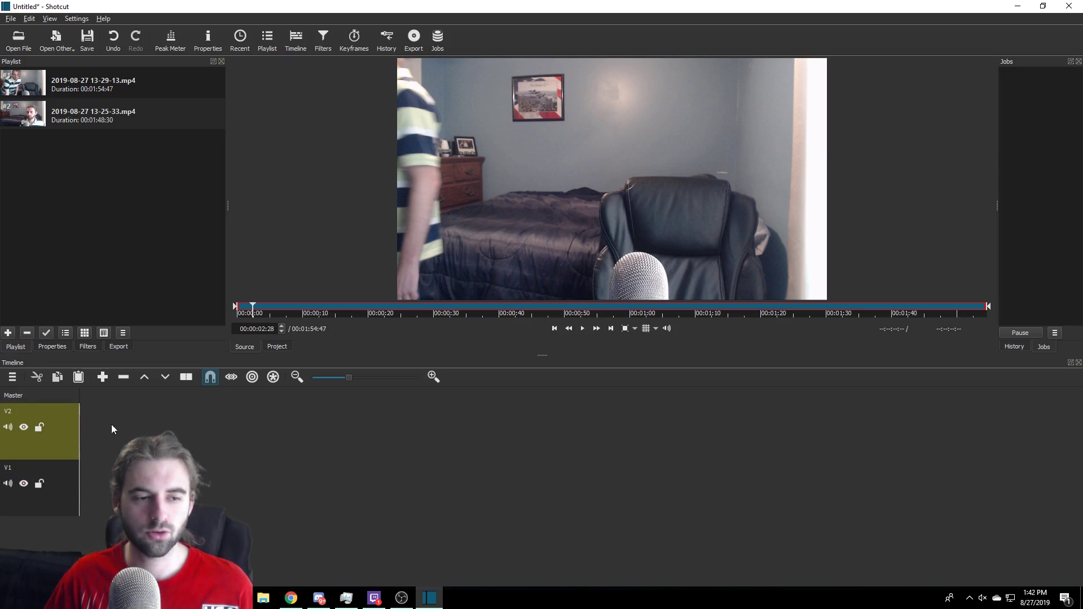
drag(90, 84, 164, 421)
click(44, 113)
drag(44, 113, 294, 516)
drag(952, 582, 819, 592)
click(325, 377)
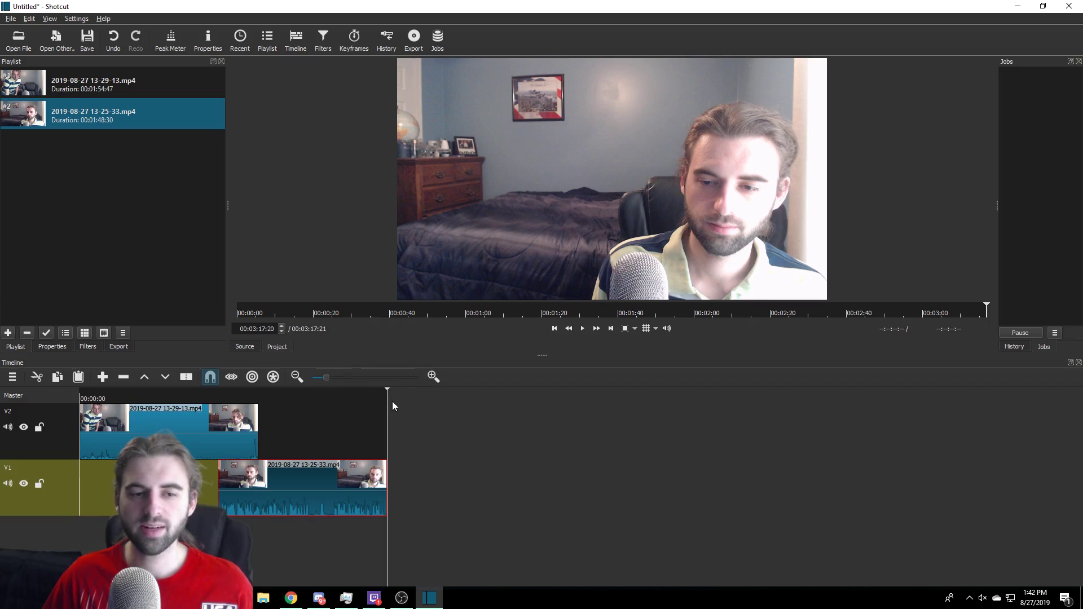
drag(288, 483, 344, 484)
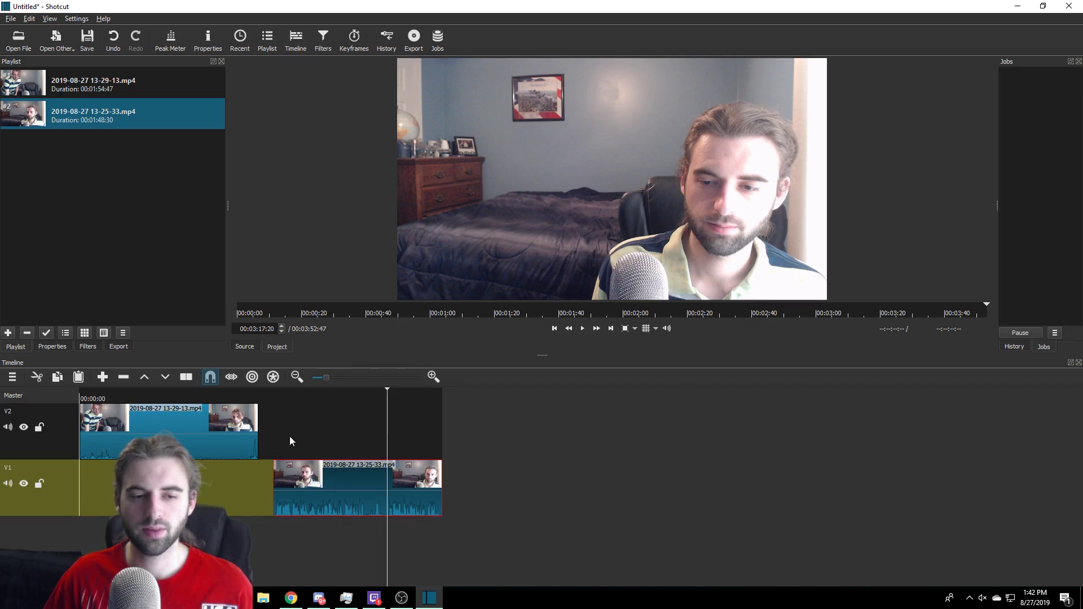
Trim the beginning of the V2 clip to the playhead at 00:00:17:42
click(281, 392)
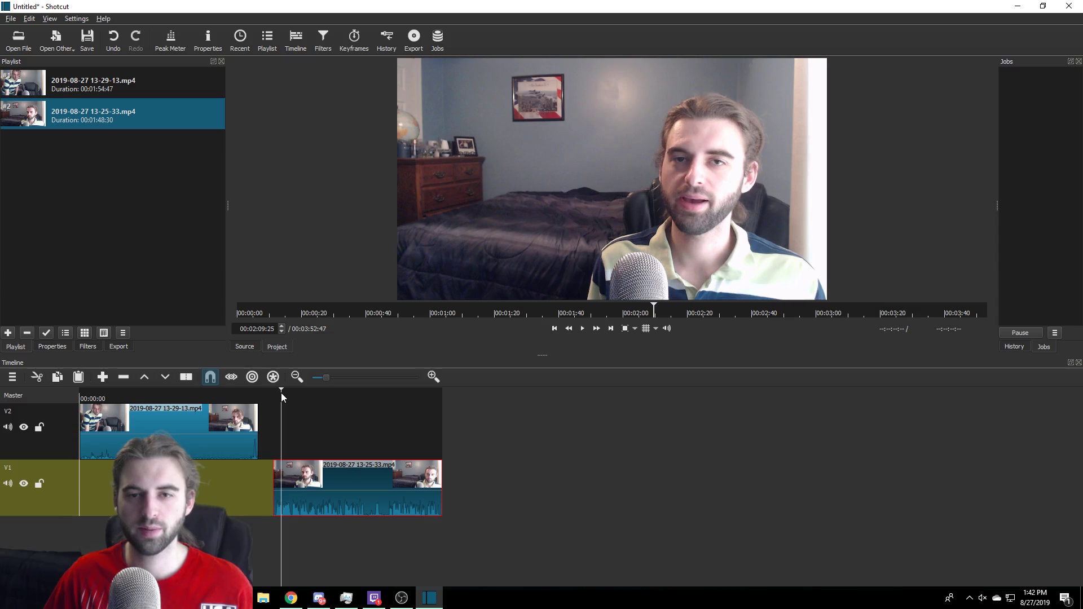
drag(104, 391, 107, 394)
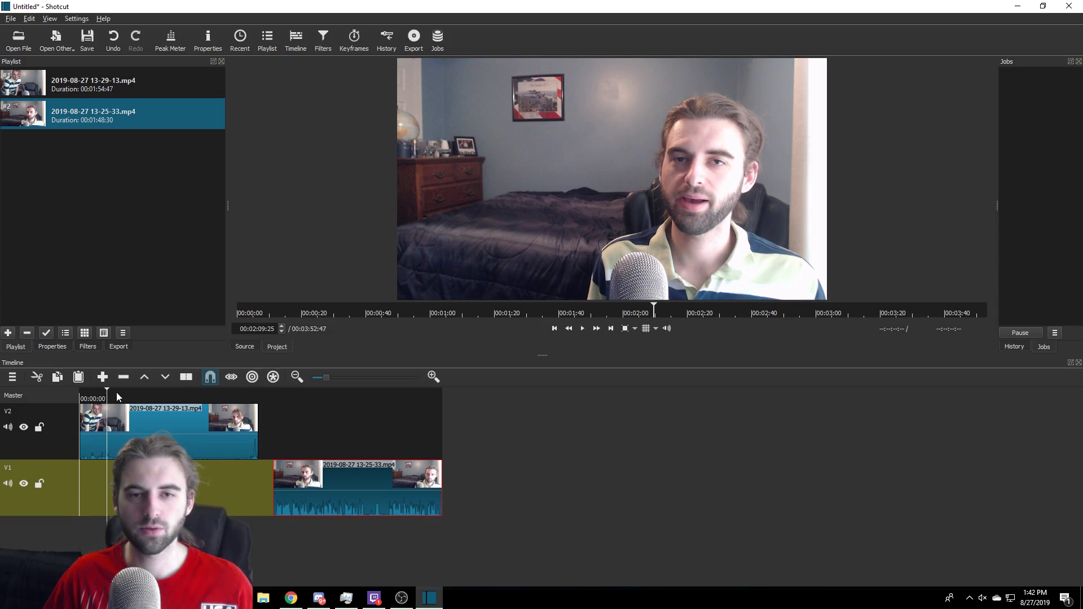
click(89, 437)
drag(90, 437, 113, 425)
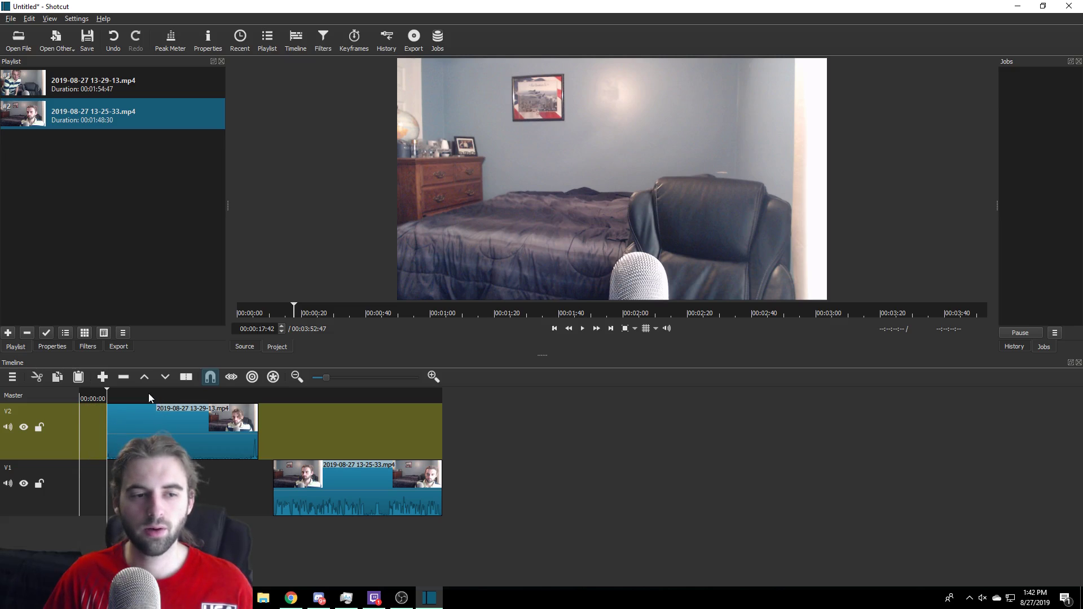
Shift the V2 clip slightly later and move the V1 clip to the very start of the timeline beneath it
click(187, 395)
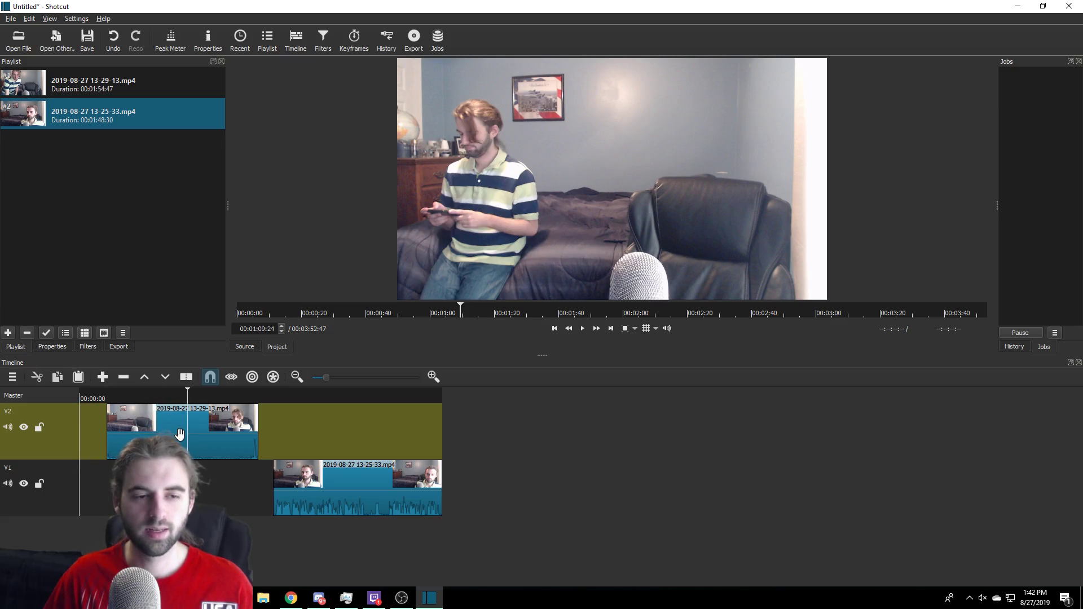
click(198, 426)
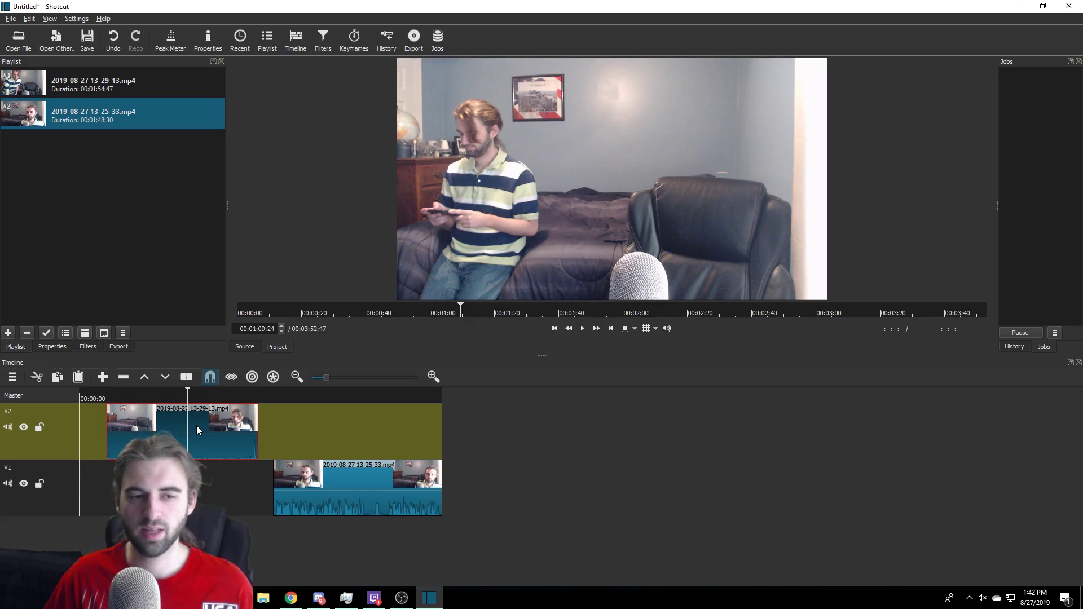
drag(148, 434, 169, 426)
click(349, 492)
drag(349, 493, 155, 486)
Put the playhead at 00:00:09:23 and move the V2 clip earlier so it starts shortly before it
click(97, 397)
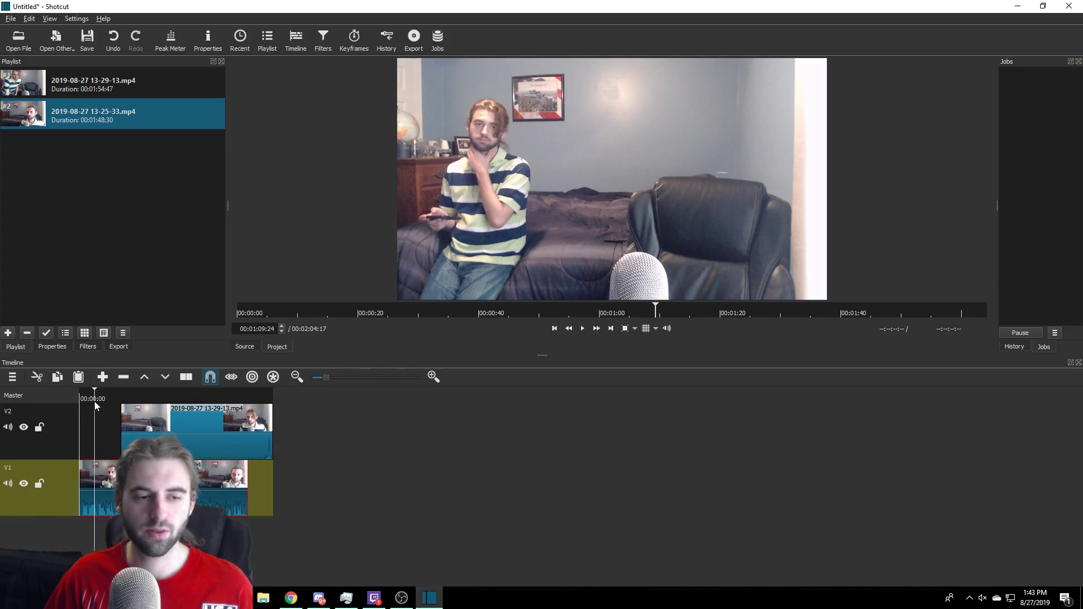
click(95, 398)
click(93, 396)
click(93, 397)
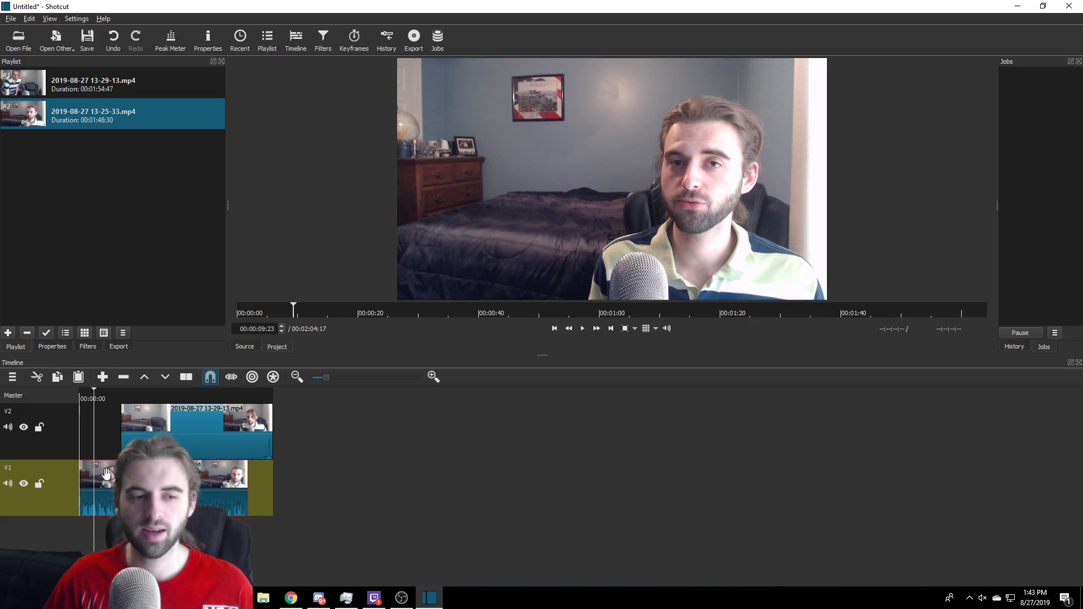
drag(168, 427, 119, 422)
Play the overlapping clips to check their alignment, and return the playhead to 00:00:06:08
click(583, 329)
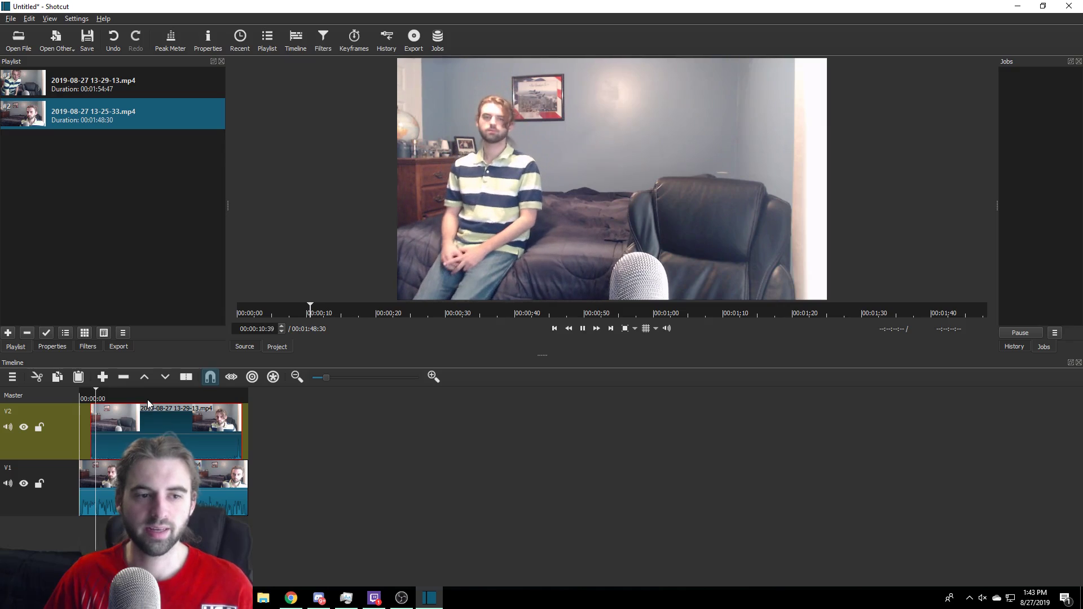
click(90, 397)
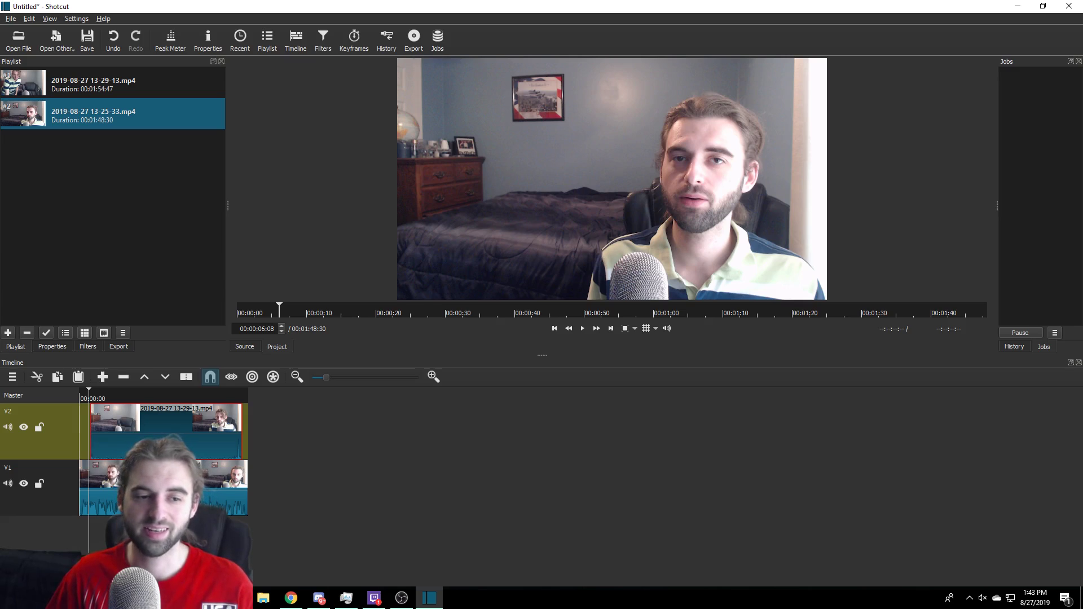
key(Down)
click(152, 431)
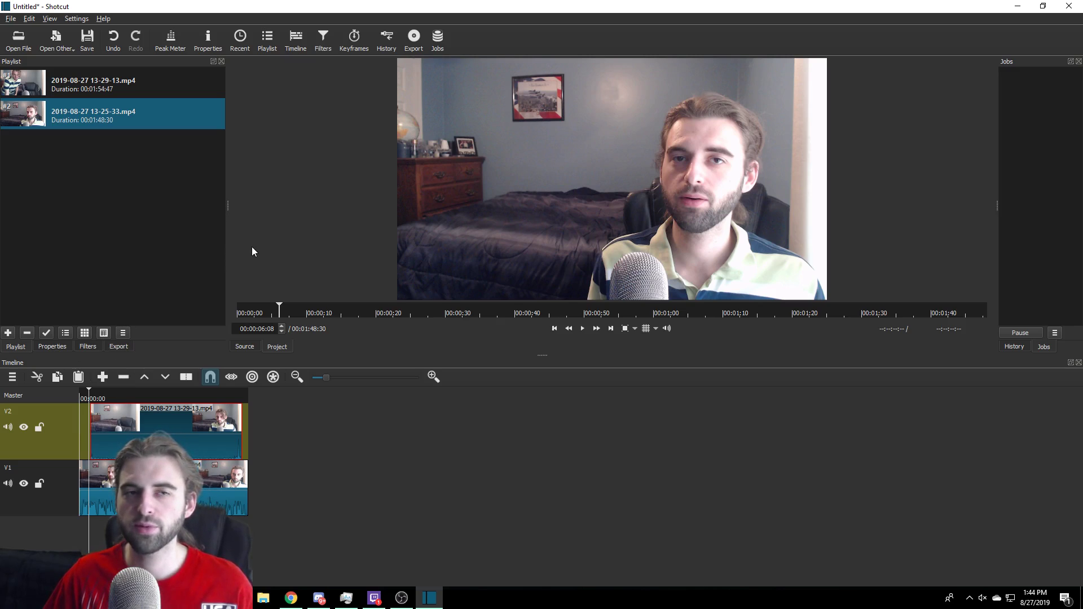
click(88, 348)
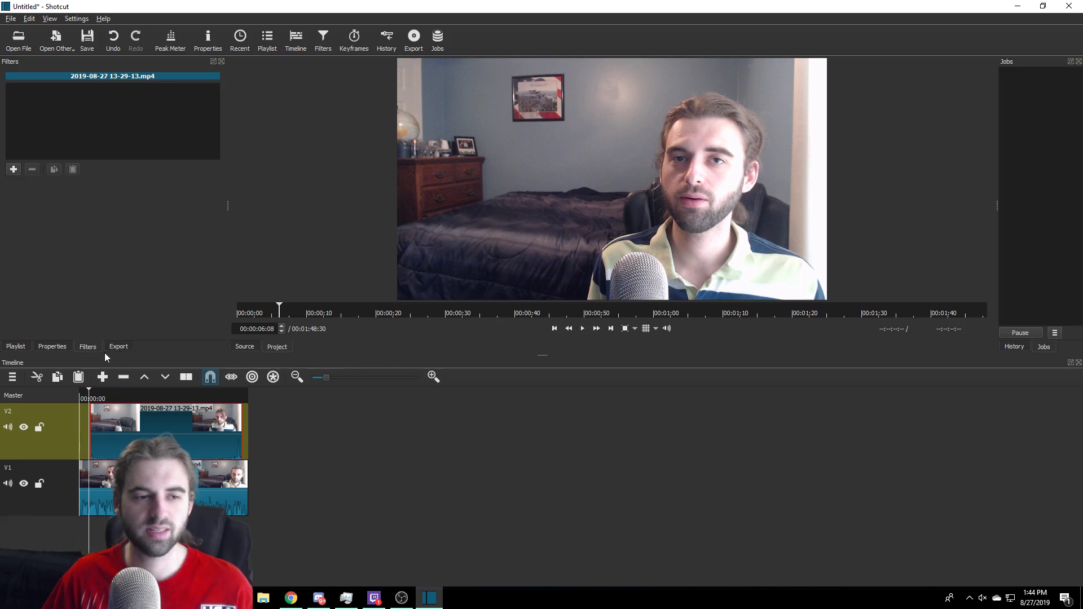
click(34, 349)
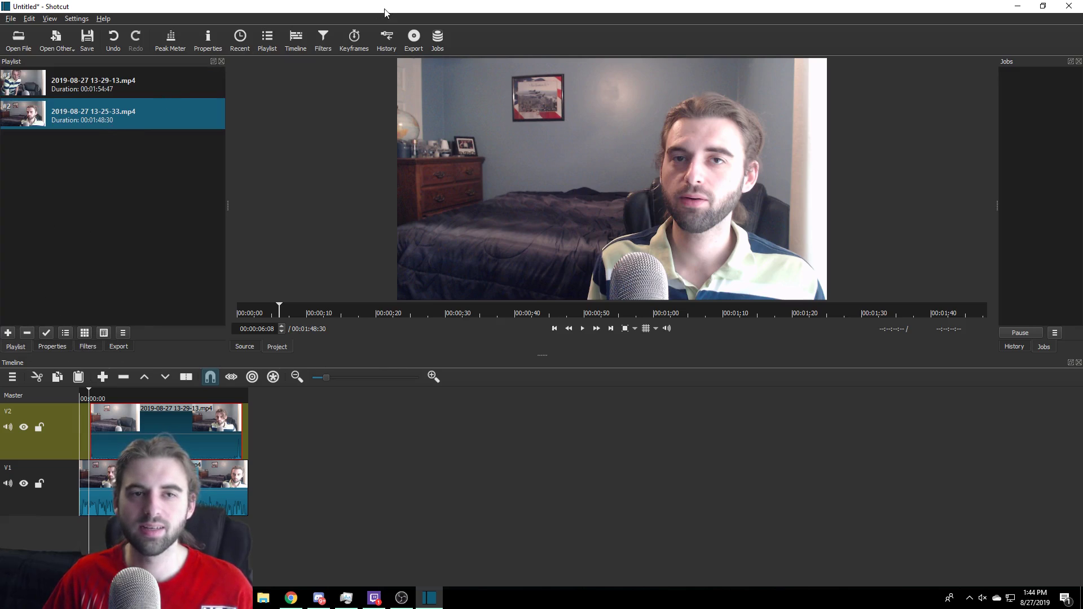
click(323, 38)
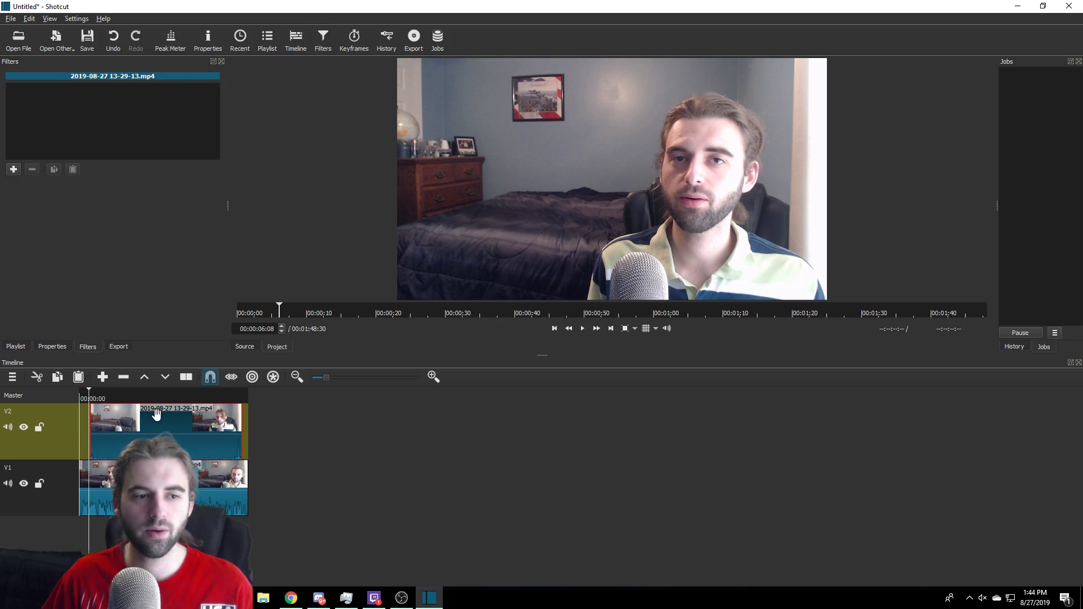
click(14, 170)
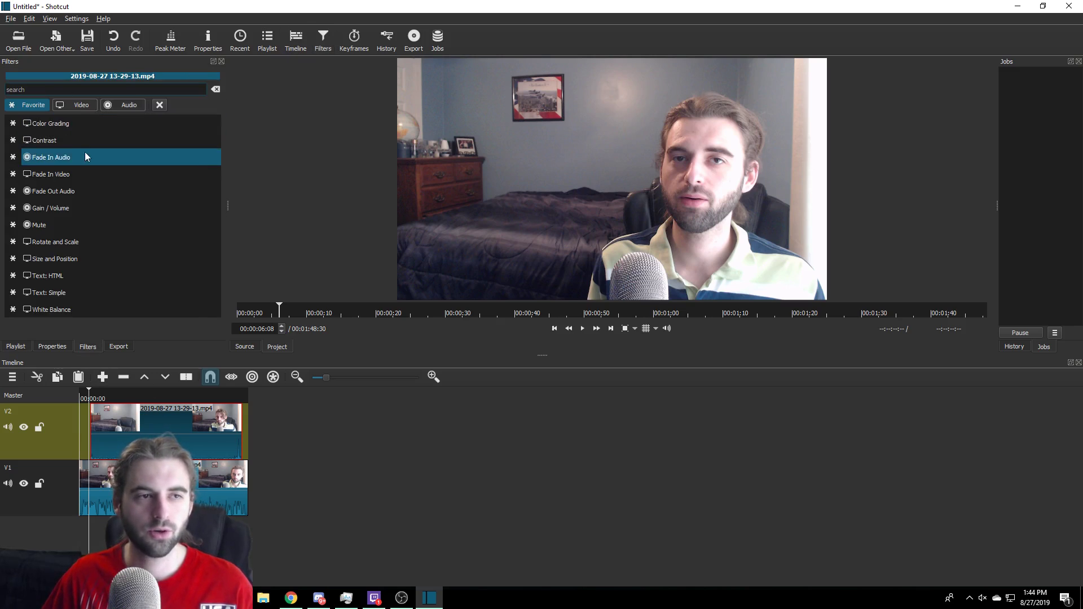
click(85, 105)
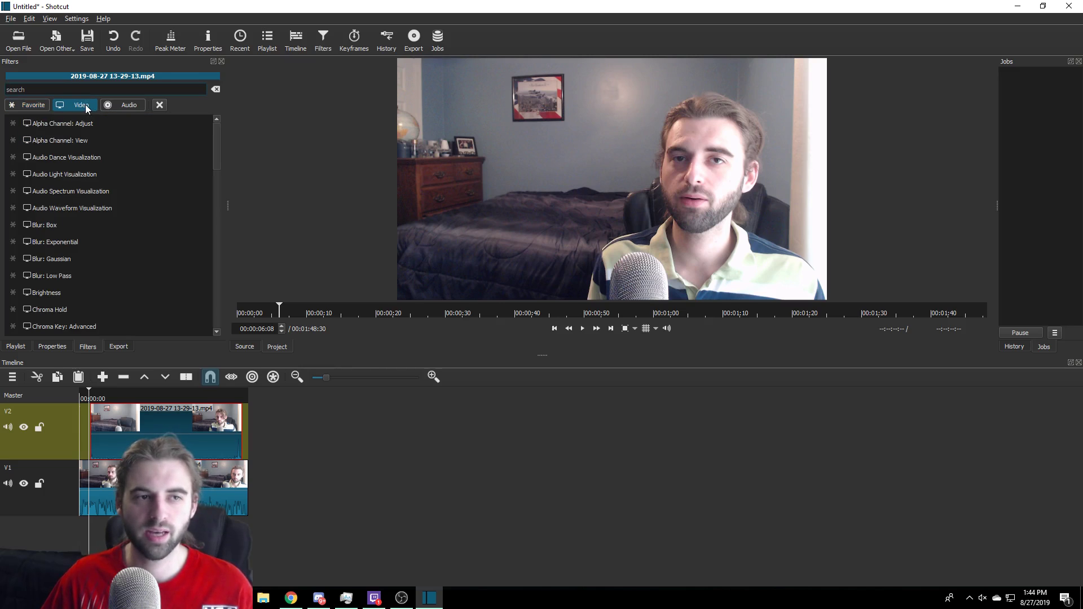
scroll(146, 195, down, 5)
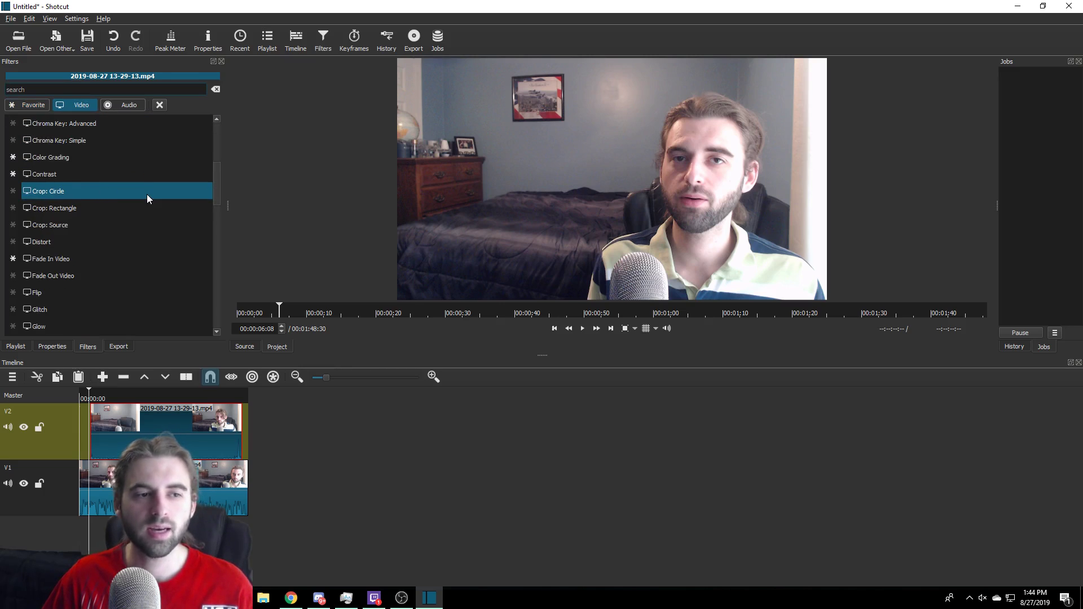
scroll(148, 193, down, 4)
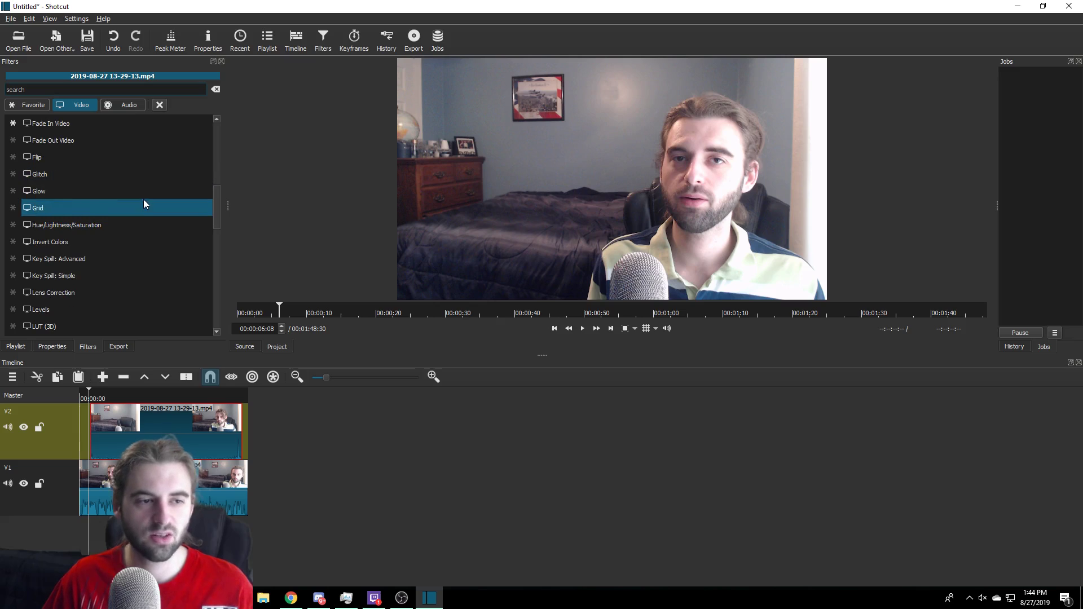
scroll(158, 182, down, 2)
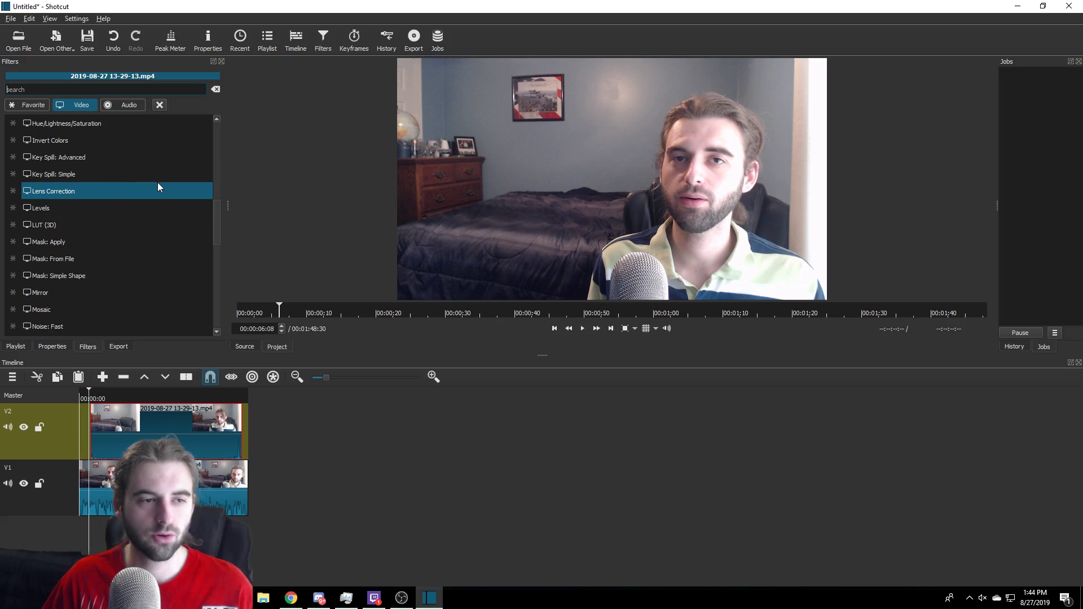
click(33, 276)
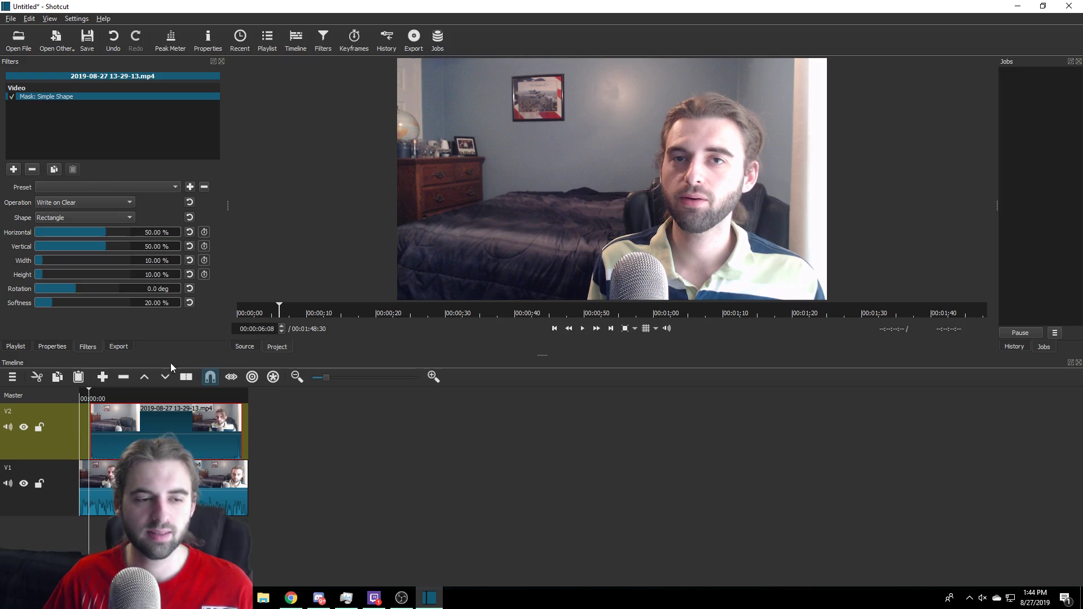
Set the rectangle mask's Horizontal to 10.98 %, Width to 36.42 %, Height to 71.68 % and Softness to 36.42 %
click(105, 418)
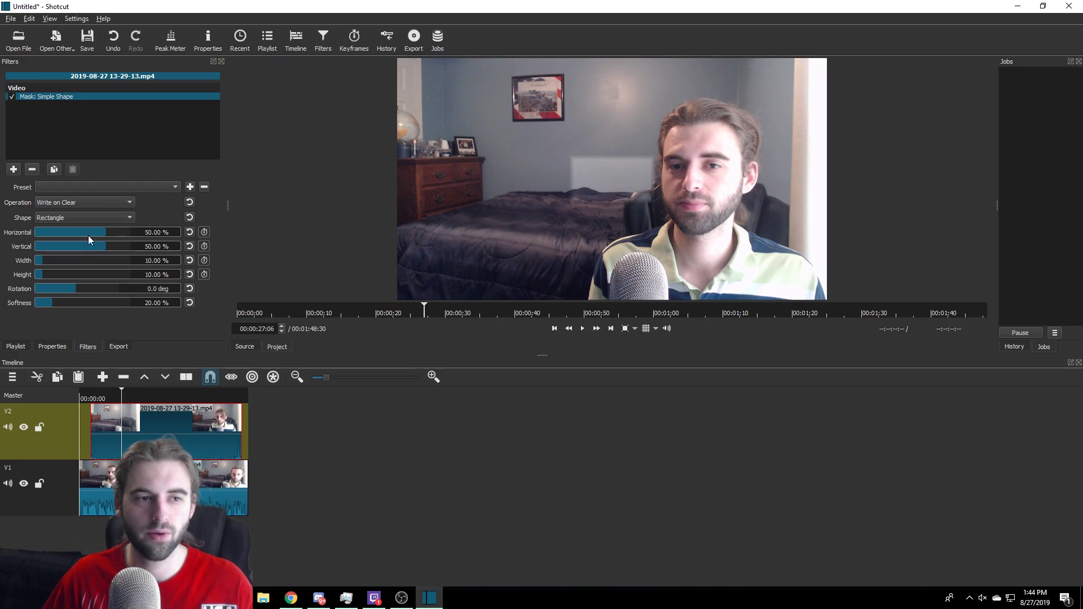
drag(105, 233, 88, 234)
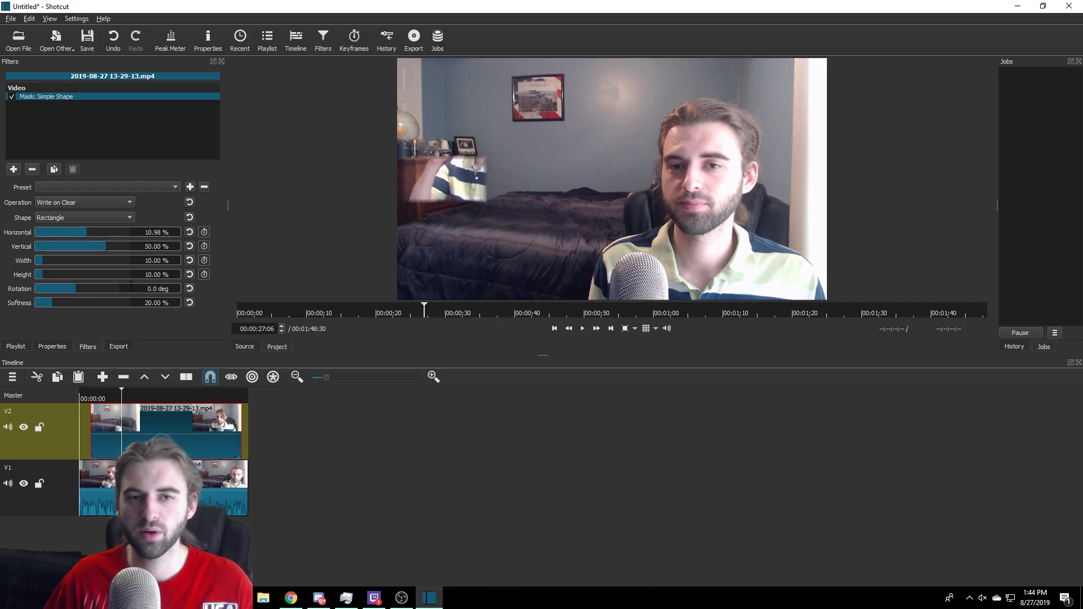
drag(41, 260, 70, 259)
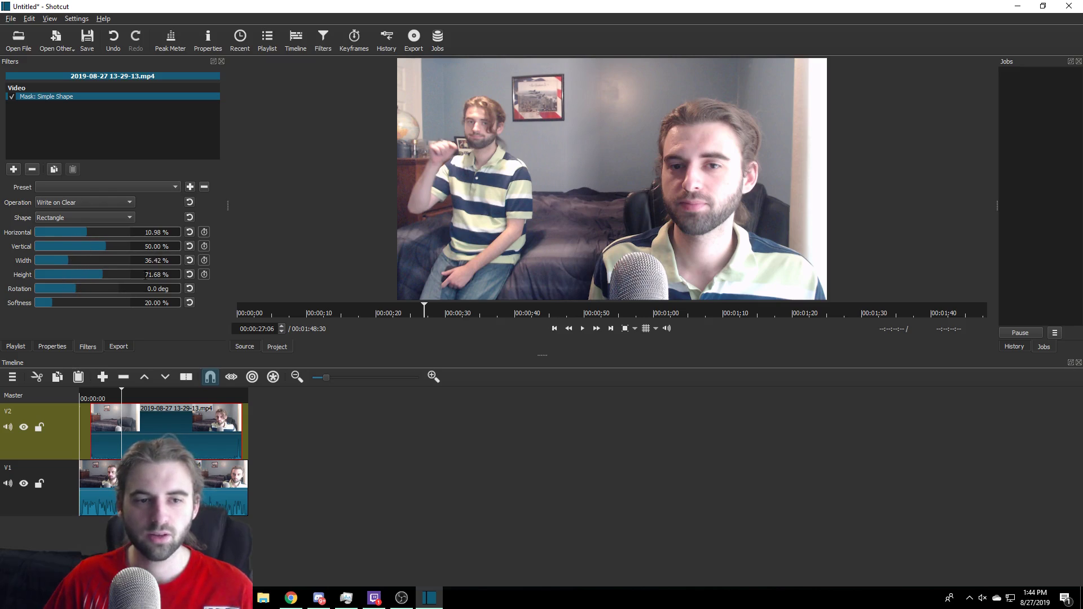
click(583, 328)
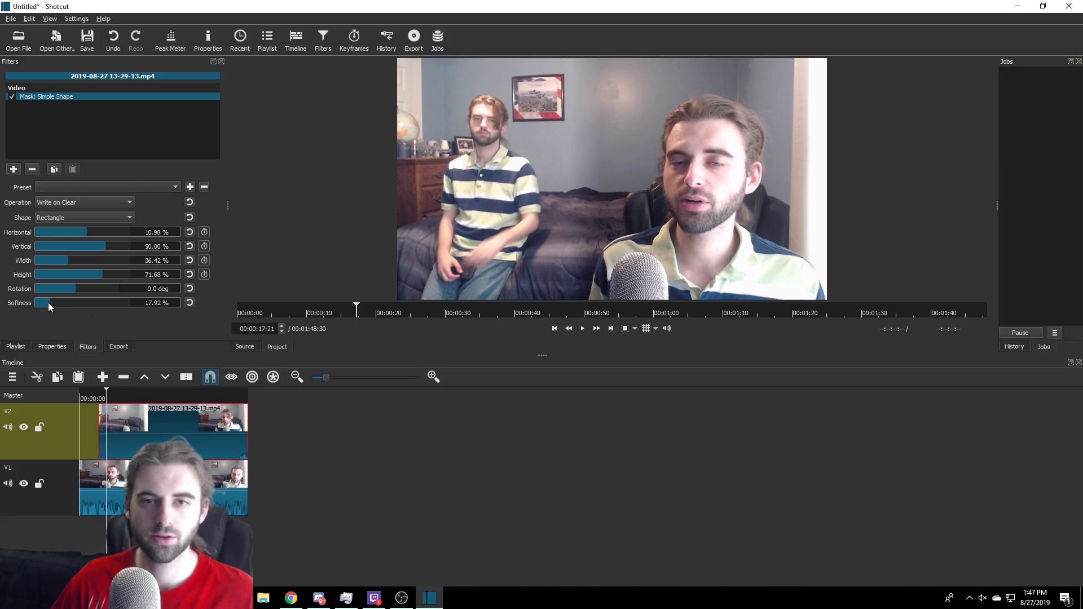
drag(48, 303, 70, 311)
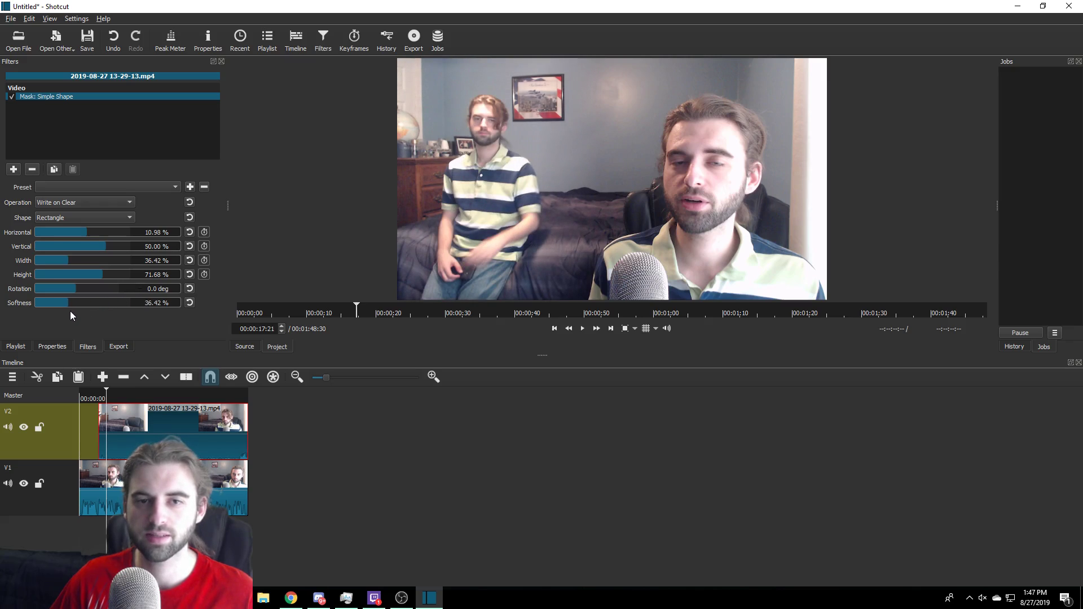